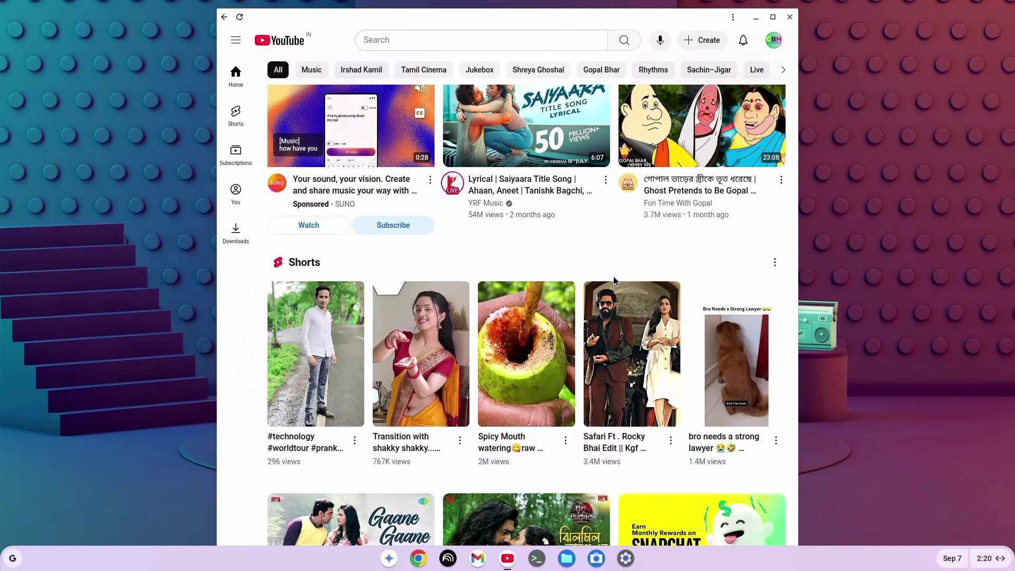
Scroll through the YouTube home feed's recommended videos and Shorts
scroll(613, 277, down, 2)
scroll(615, 281, down, 1)
scroll(615, 281, down, 3)
scroll(615, 281, down, 3)
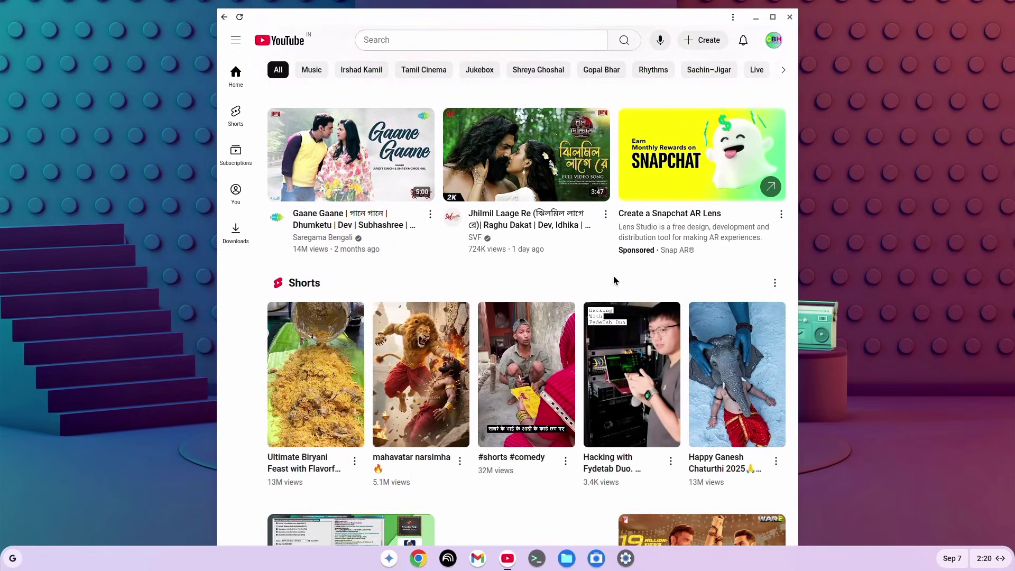
scroll(614, 281, down, 1)
scroll(615, 280, down, 2)
scroll(614, 275, down, 4)
scroll(613, 276, down, 6)
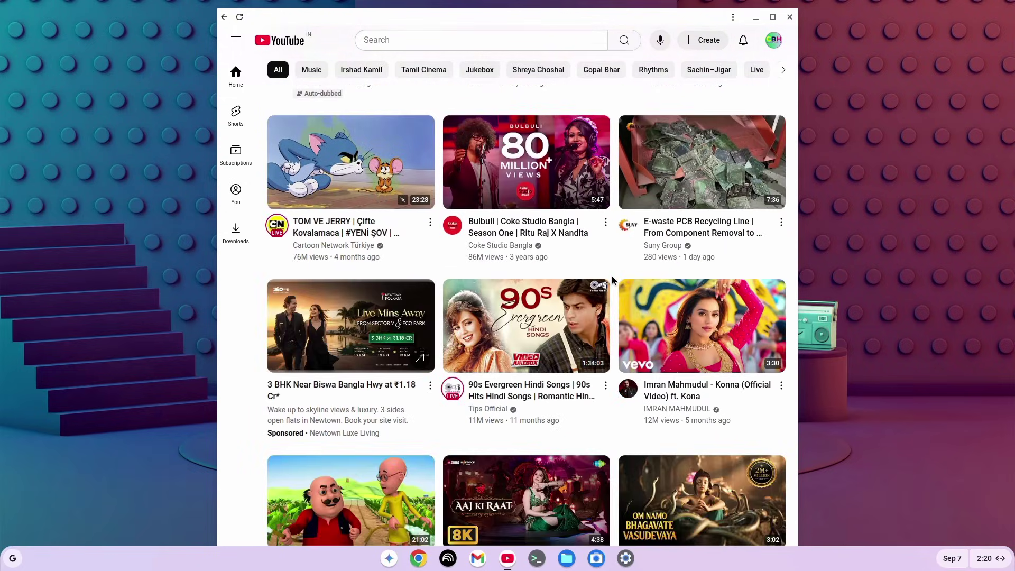
scroll(612, 281, up, 8)
scroll(612, 279, up, 8)
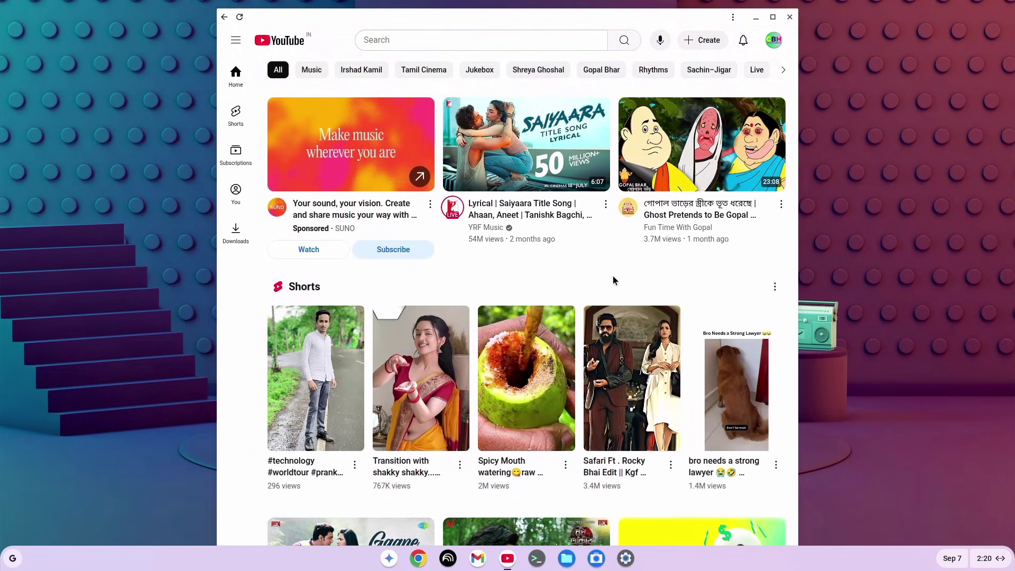
scroll(795, 312, down, 4)
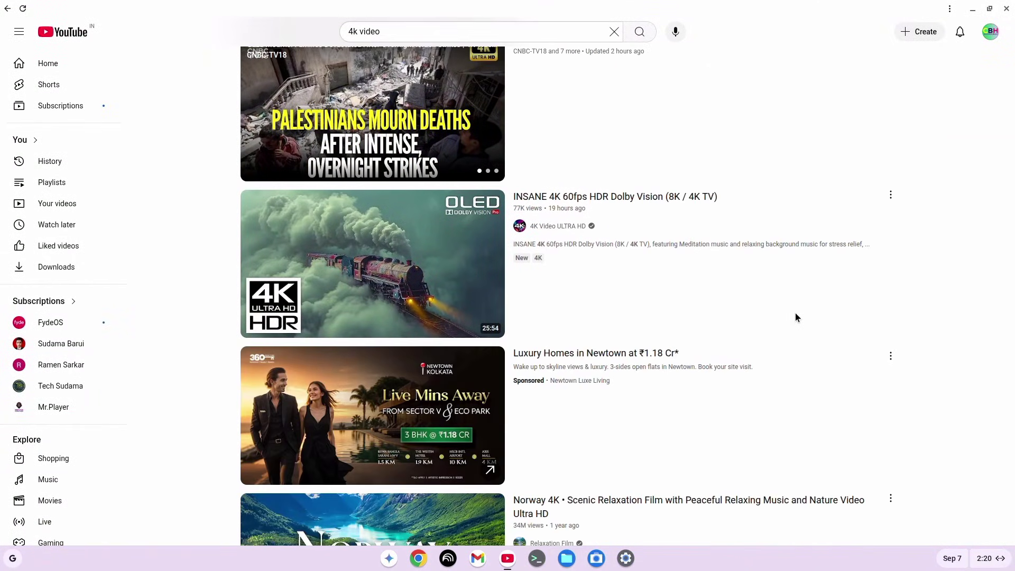
Mute the 4K video and glance at its playback settings
click(396, 230)
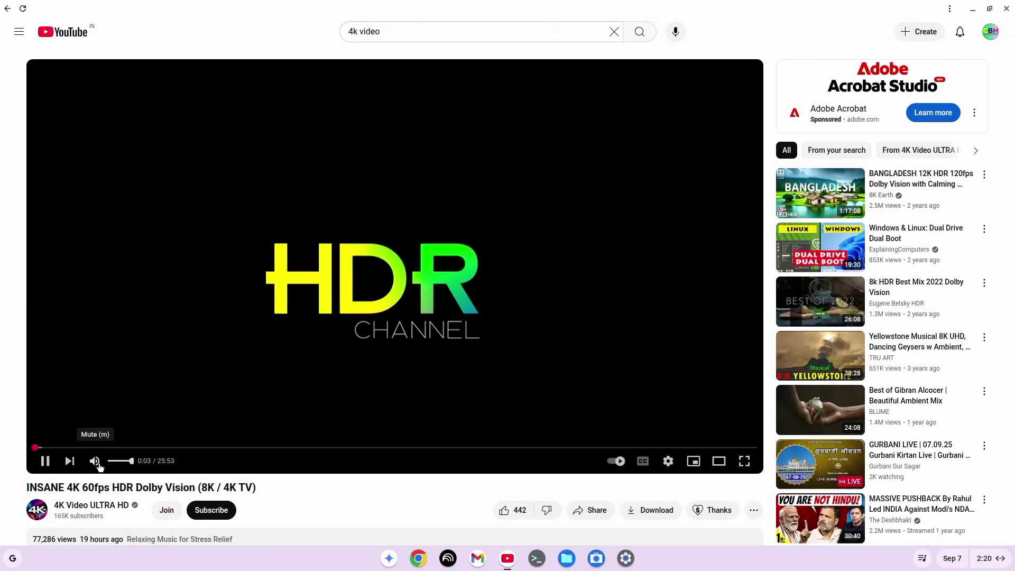
click(668, 462)
click(683, 269)
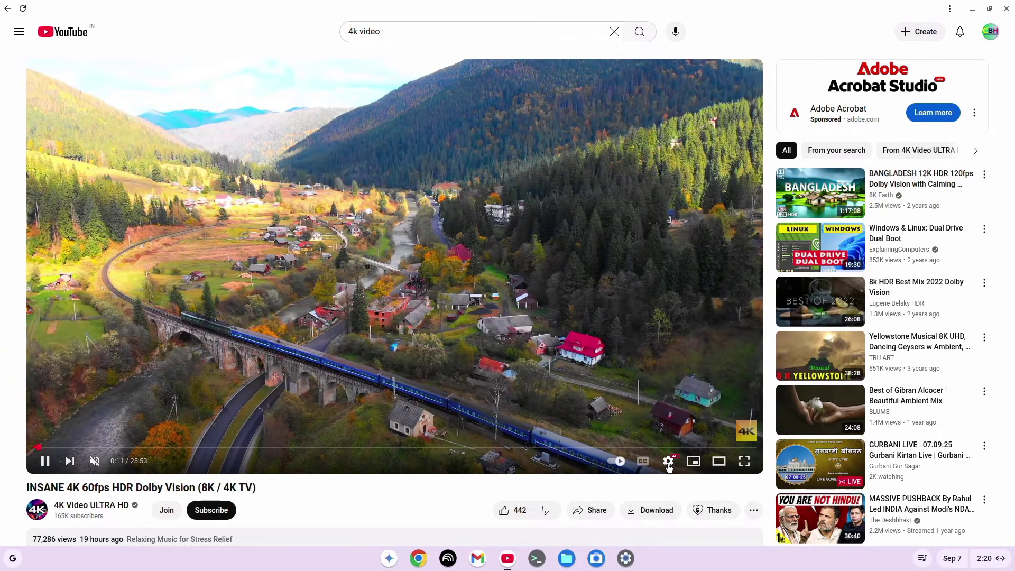
Watch the video fullscreen, then close the YouTube window
click(745, 461)
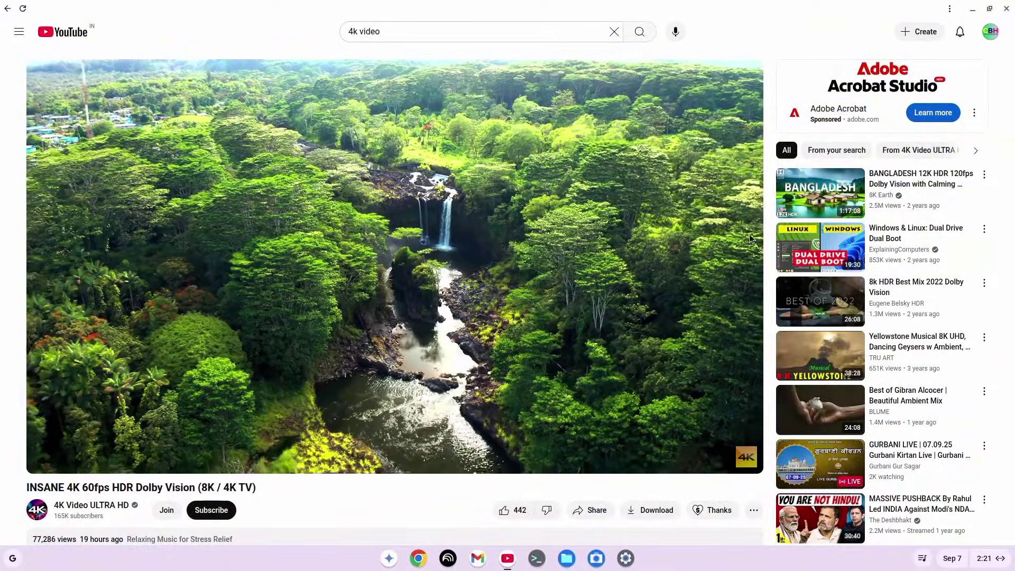
scroll(906, 301, down, 2)
scroll(931, 211, up, 2)
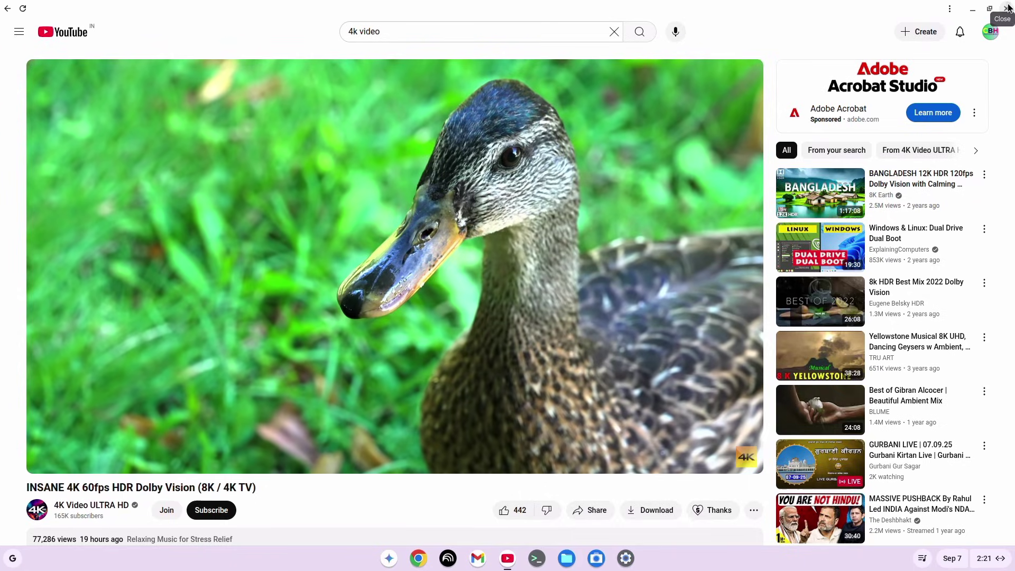
click(1008, 8)
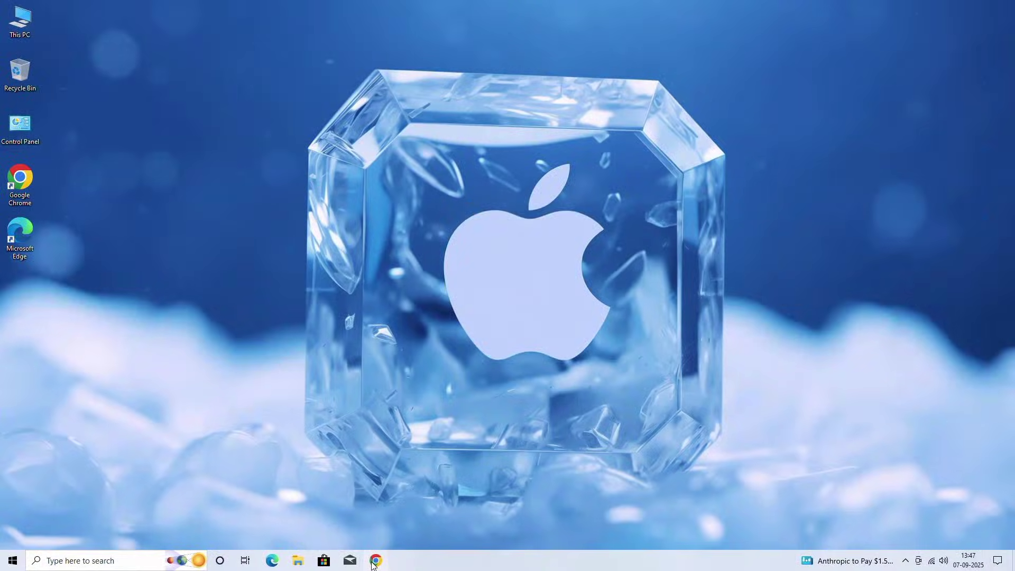
Search for the Chromebook Recovery Utility in Chrome and open its Web Store listing
click(374, 562)
text(chromeb)
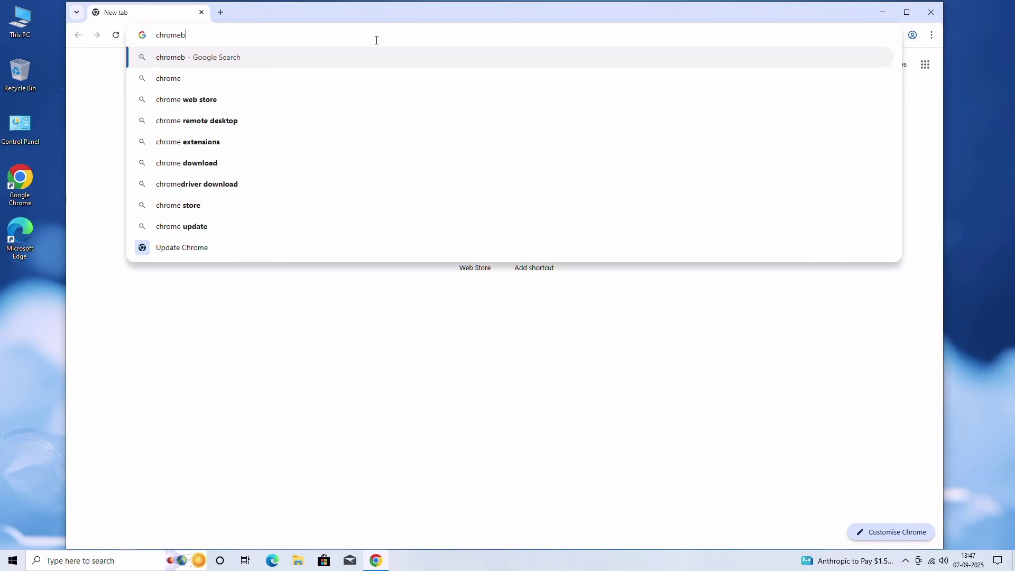
text(ook recovery tuility)
key(Return)
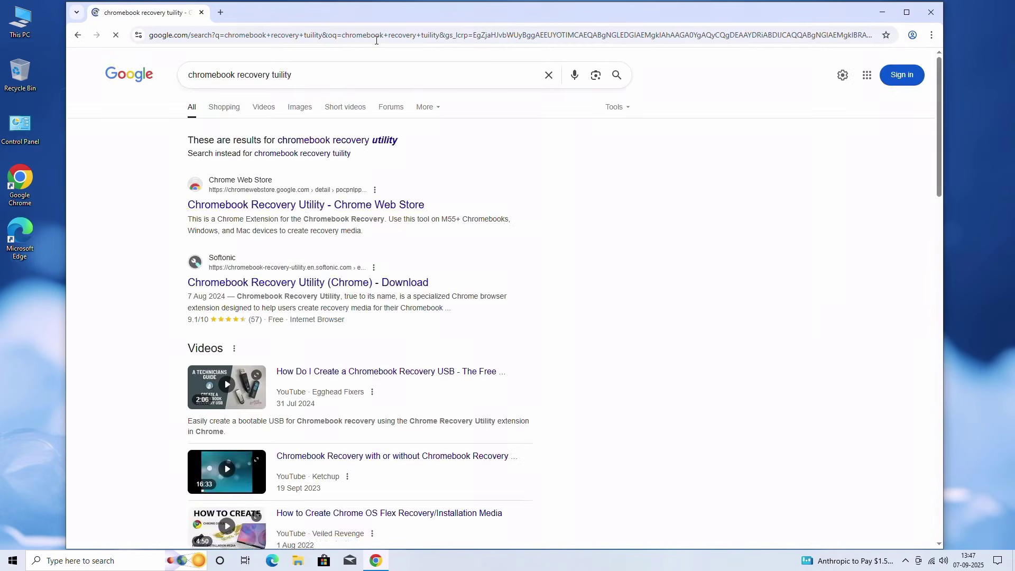
click(303, 211)
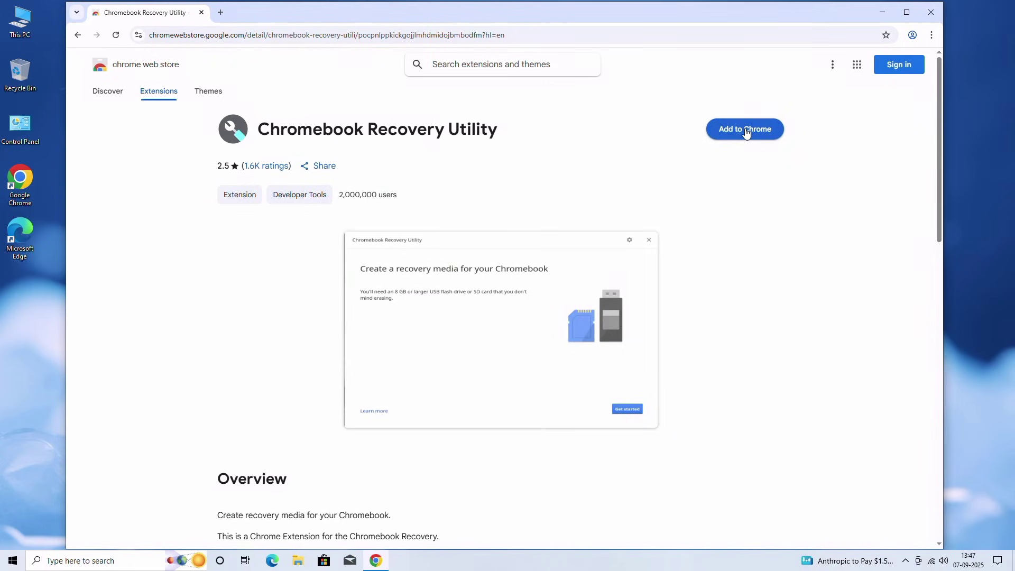
Add the Chromebook Recovery Utility extension to Chrome
click(759, 133)
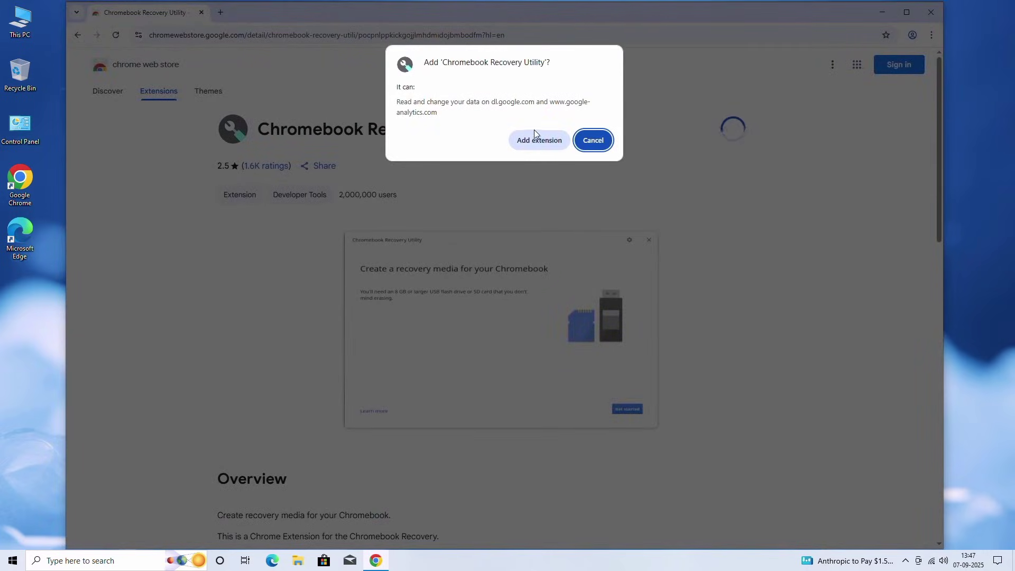
click(544, 143)
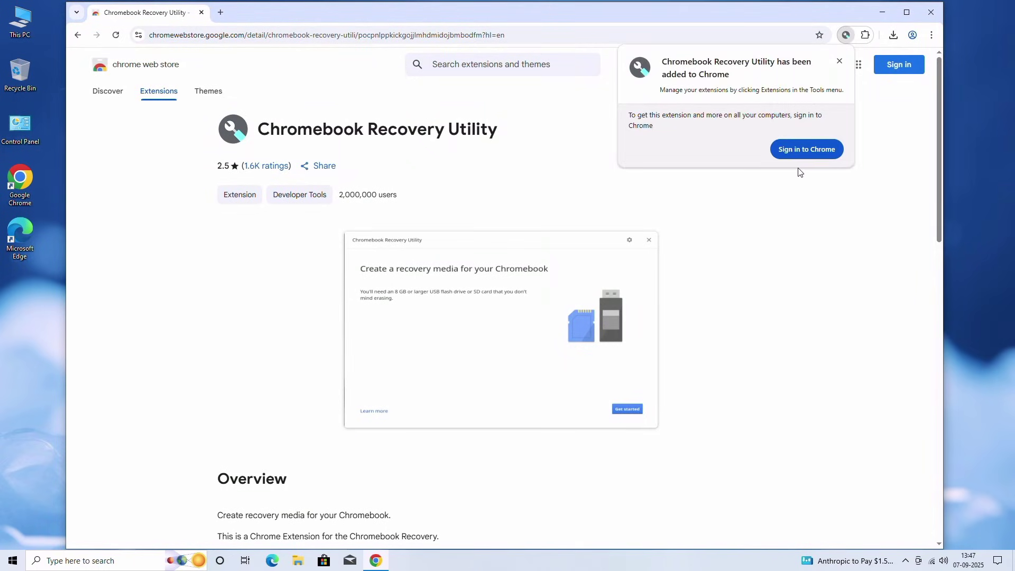
click(840, 61)
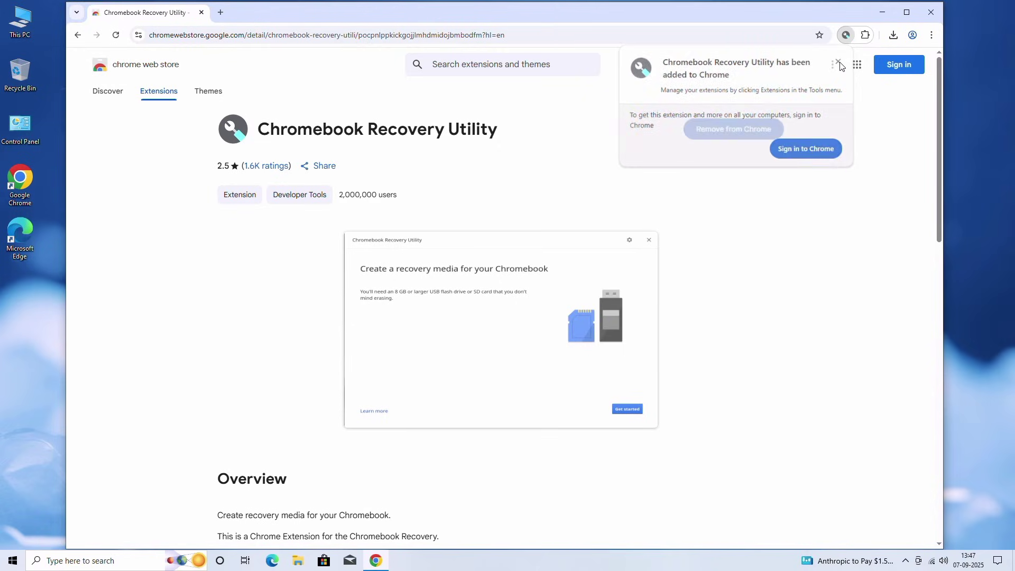
Launch the Recovery Utility from the Extensions menu, close Chrome, and centre its window
click(865, 35)
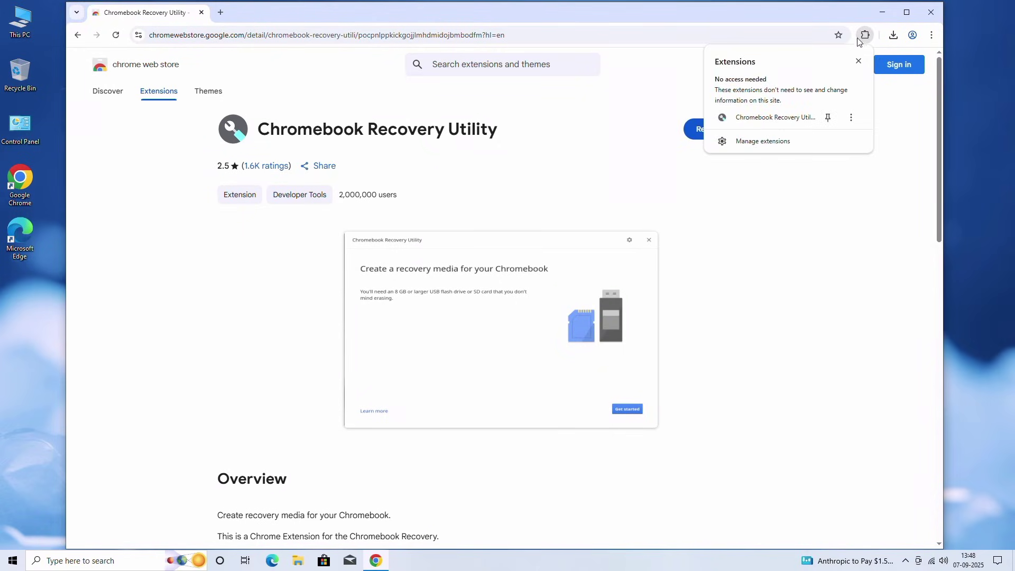
click(764, 117)
click(882, 12)
mouse_move(265, 16)
mouse_down()
mouse_move(555, 142)
mouse_move(495, 157)
mouse_up()
Choose Google ChromeOS Flex / ChromeOS Flex from the model list
click(675, 406)
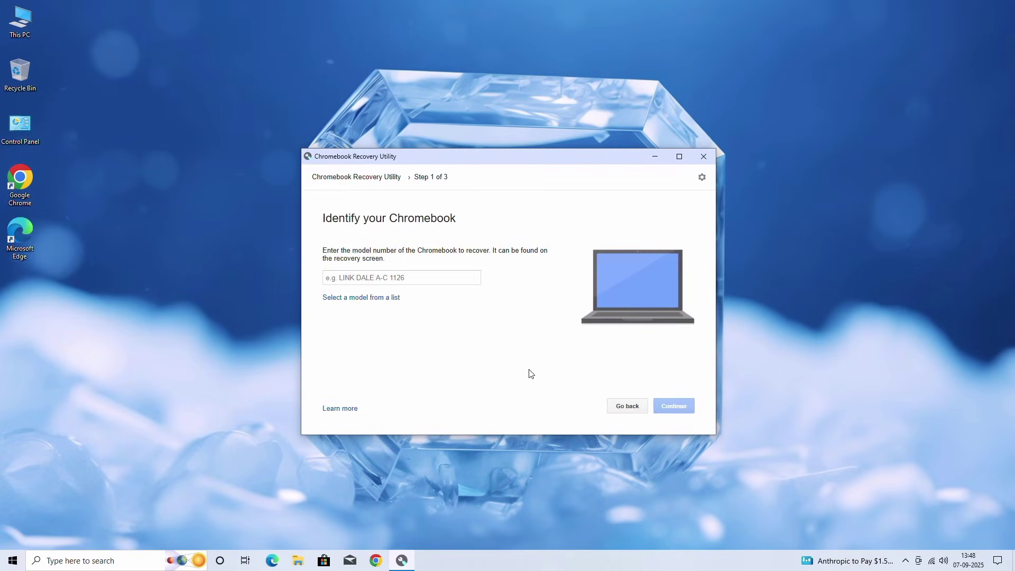
click(360, 295)
click(373, 278)
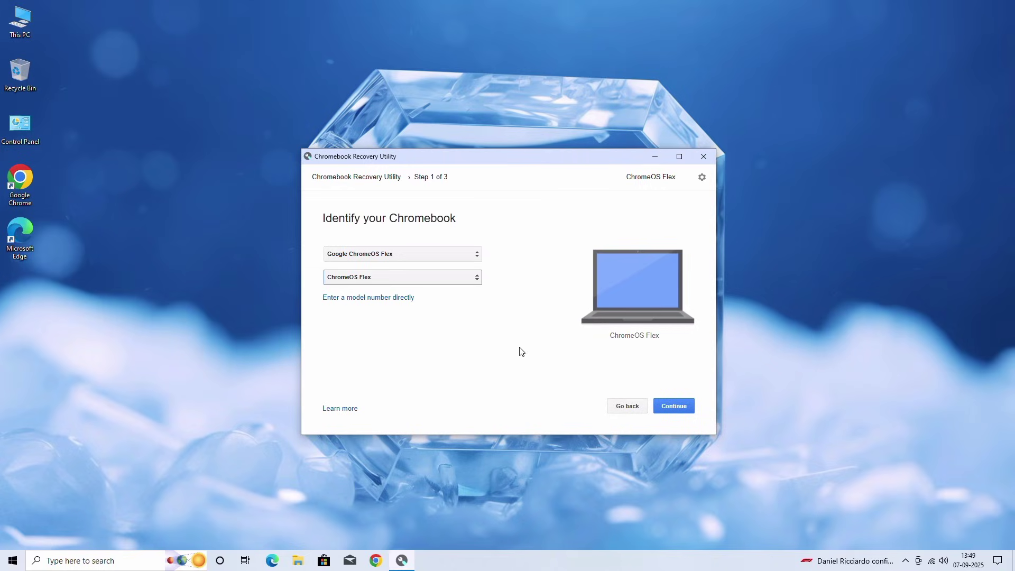
click(681, 408)
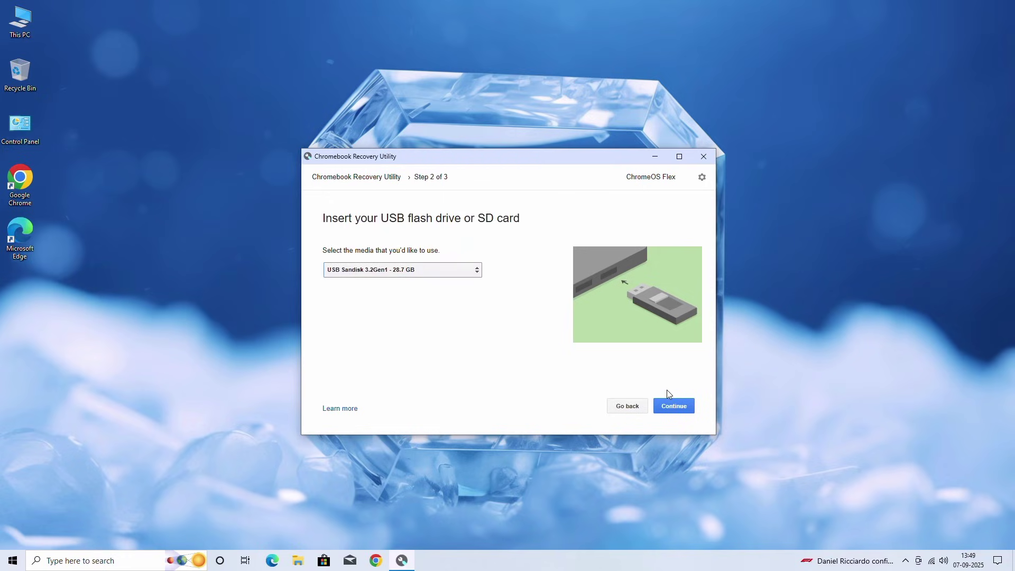
Write the recovery image to the Sandisk USB drive and restart the PC
click(679, 412)
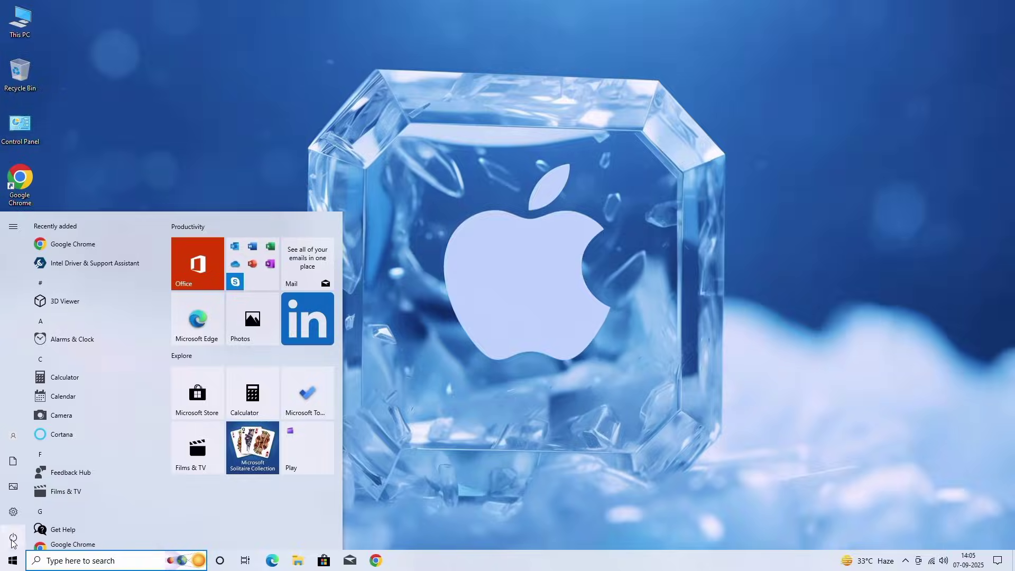
click(13, 540)
click(35, 513)
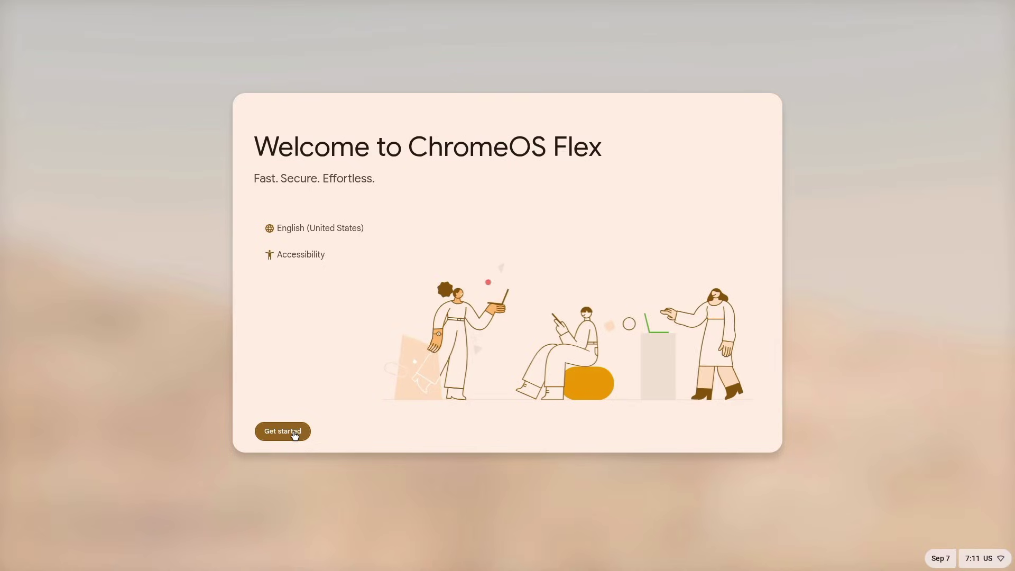
Get past the welcome screen and select the Install ChromeOS Flex option
click(295, 435)
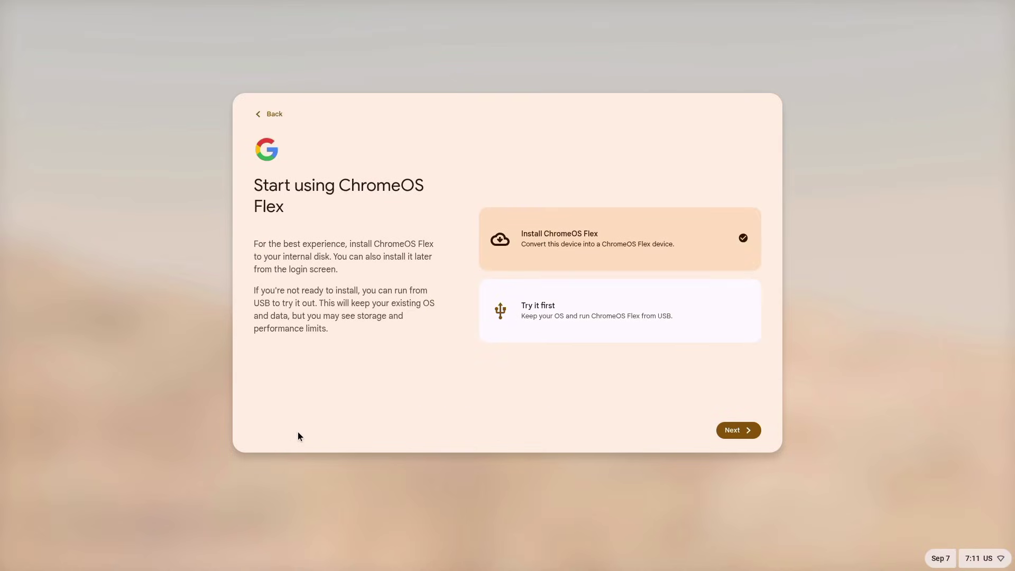
click(609, 323)
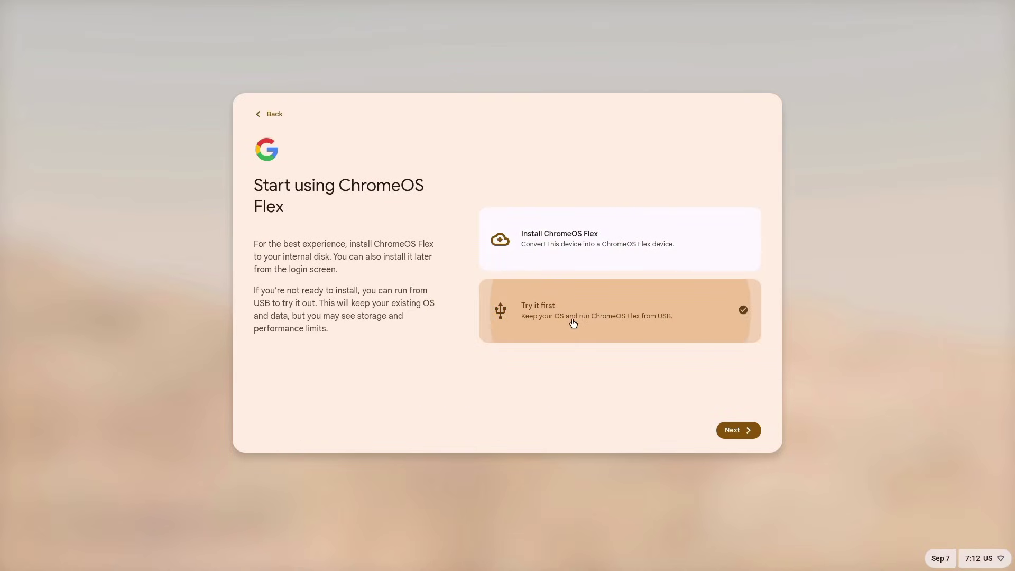
click(573, 241)
click(573, 242)
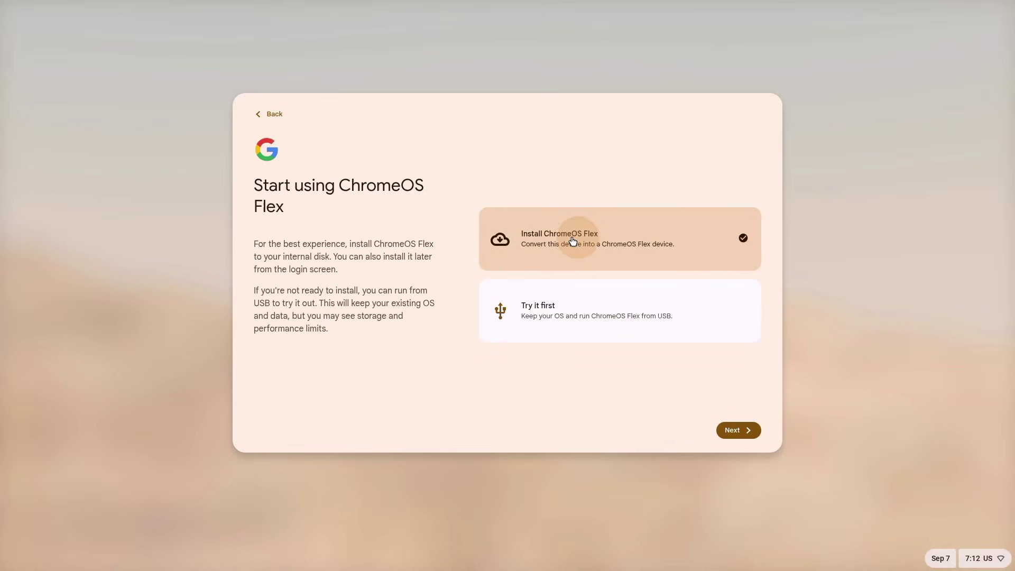
click(573, 241)
click(572, 242)
click(573, 241)
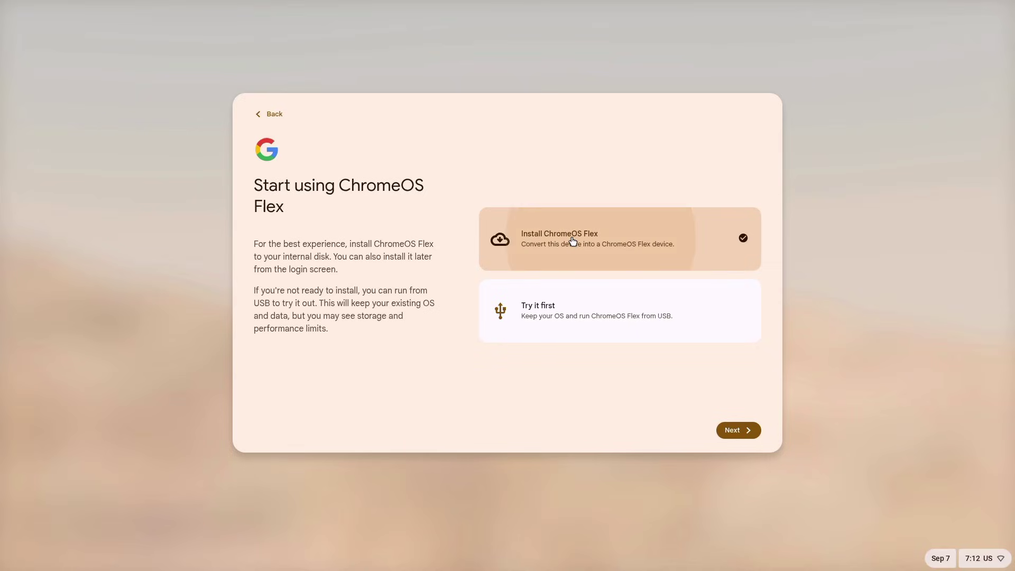
click(572, 241)
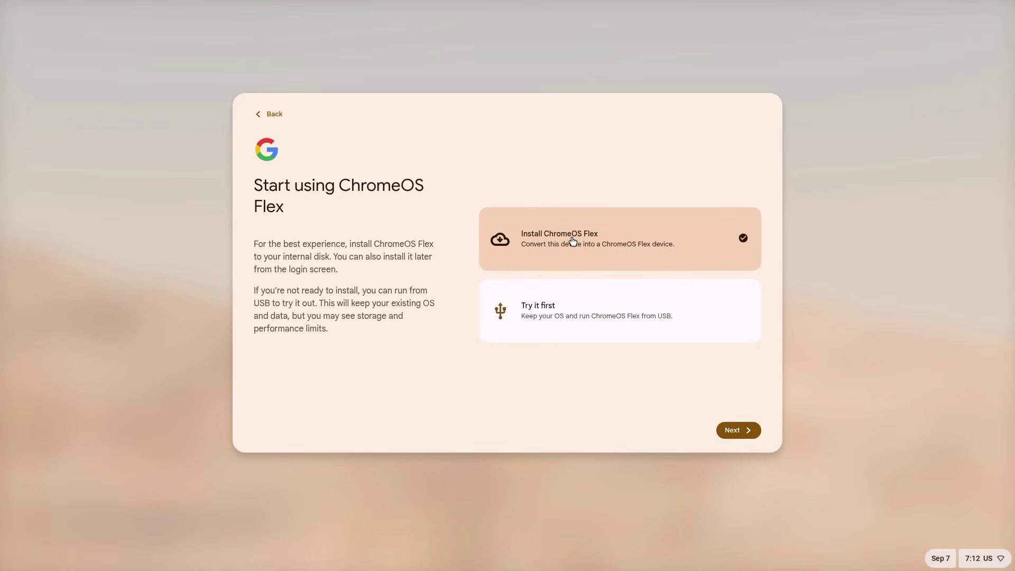
Install ChromeOS Flex onto the hard drive, confirming the erase
click(732, 435)
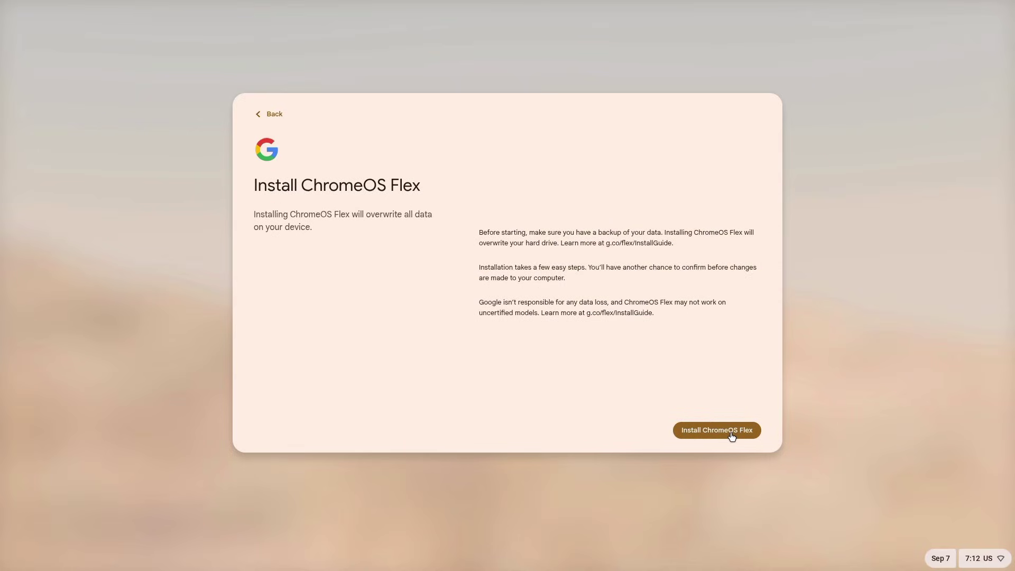
click(722, 436)
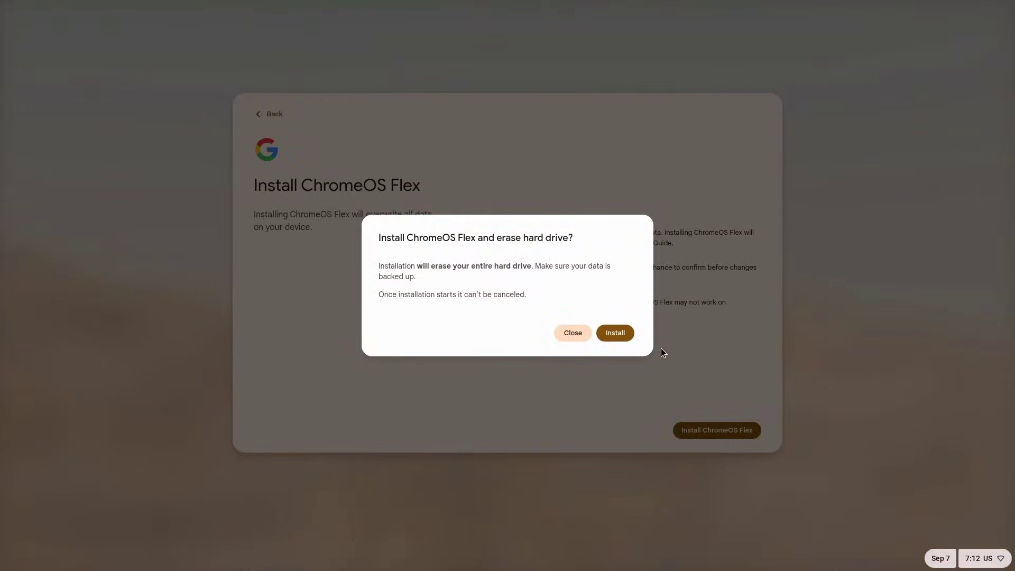
click(616, 334)
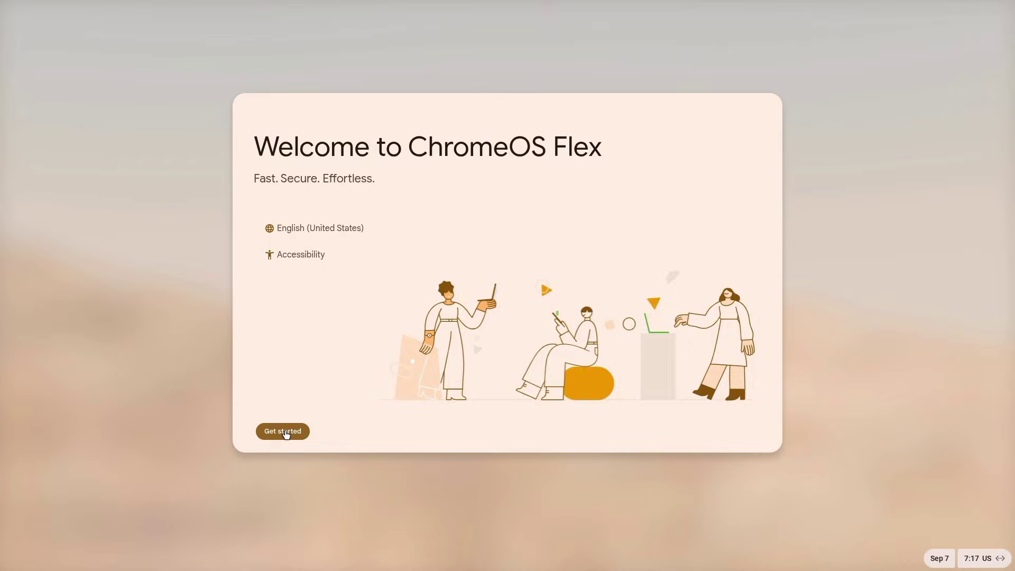
Start first-time setup, move through device screens to sign-in, and accept the terms
click(285, 431)
click(585, 211)
click(735, 430)
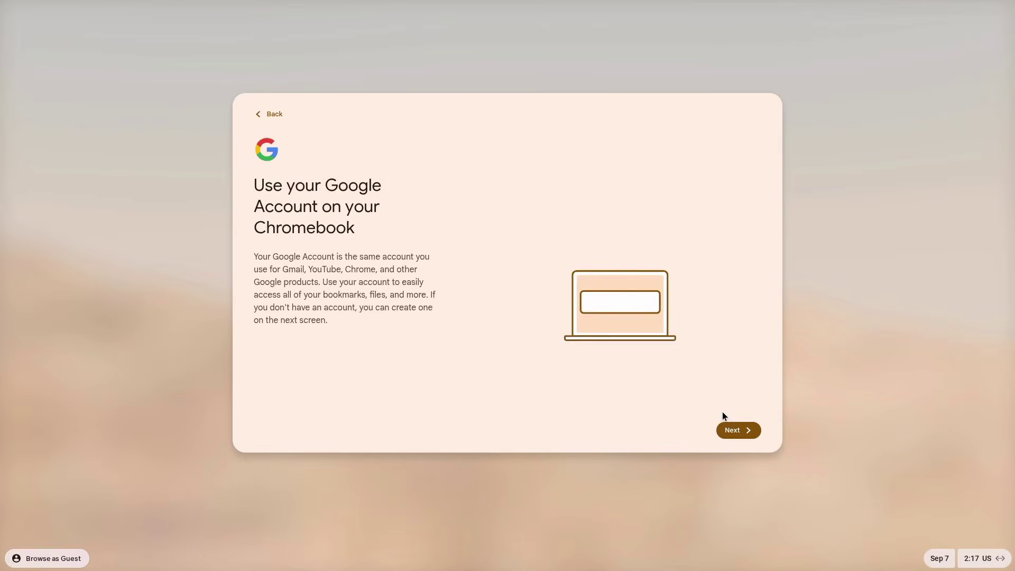
click(743, 430)
click(747, 431)
Accept data collection, use the Google Account password, skip extras, and keep the Auto theme
click(704, 432)
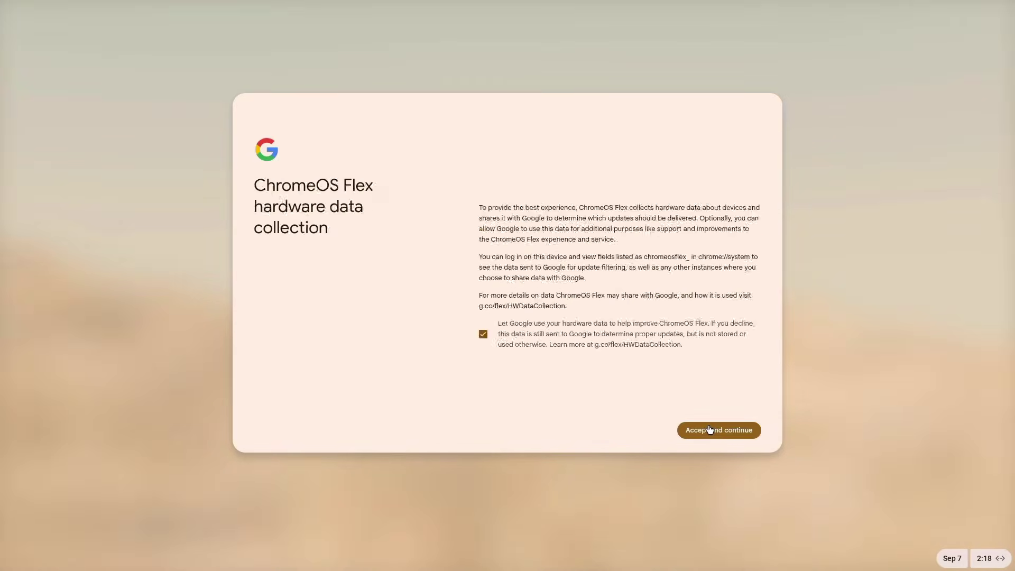
click(650, 329)
click(739, 430)
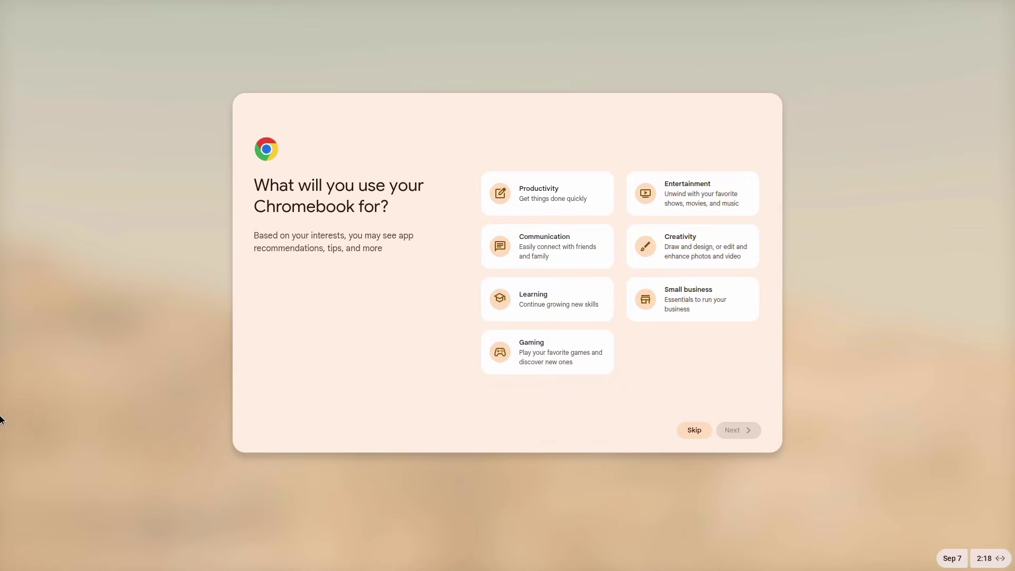
click(693, 429)
click(738, 431)
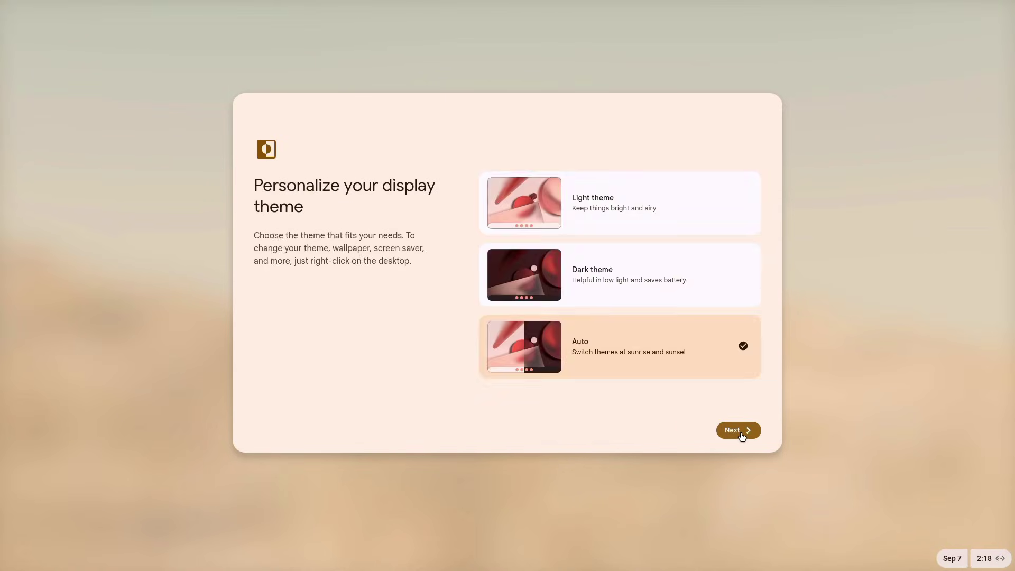
click(740, 431)
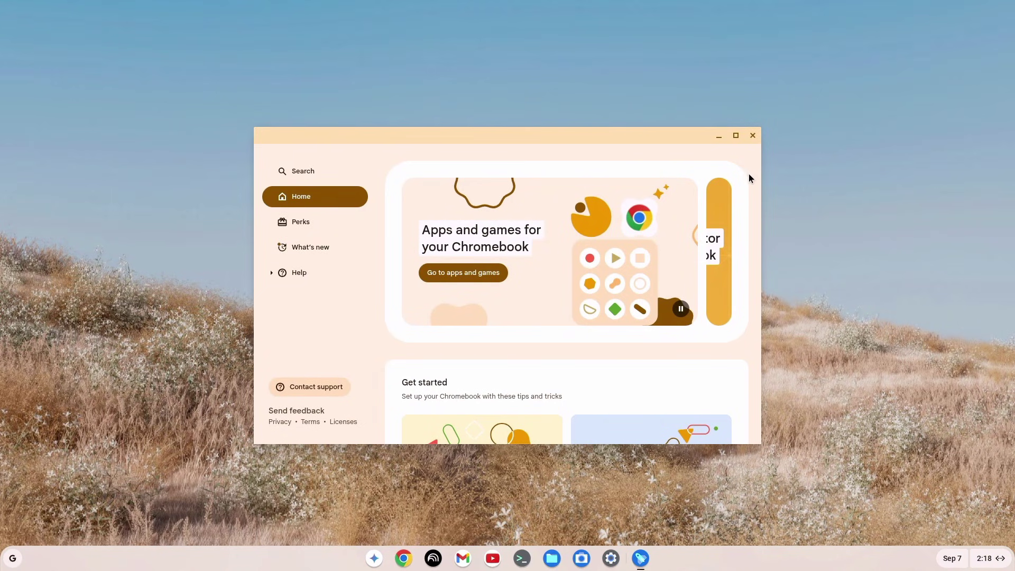
Close Explore, dismiss the mouse notification, and browse then close the app Launcher
click(752, 136)
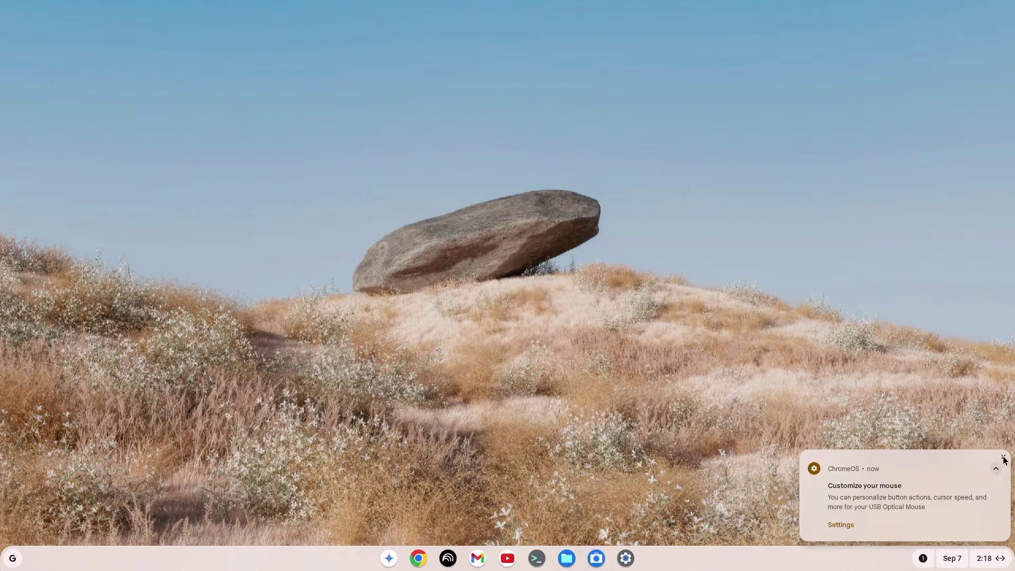
click(1003, 457)
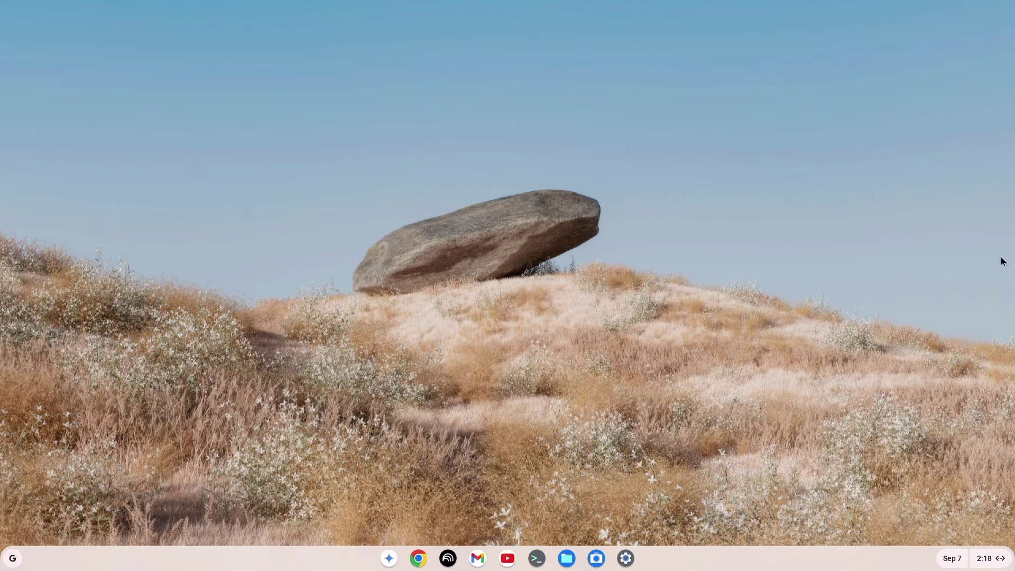
click(17, 559)
scroll(169, 384, down, 2)
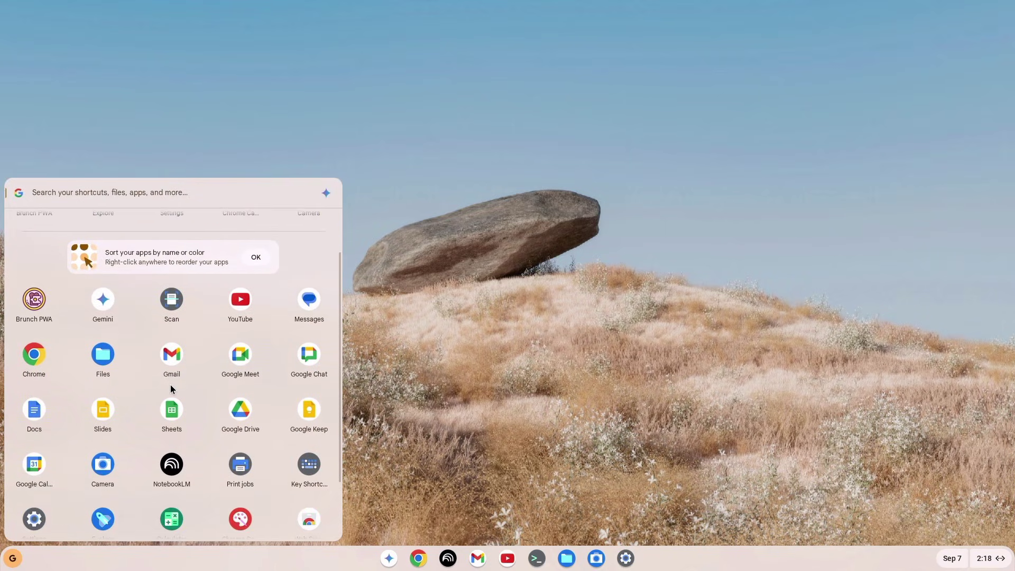
scroll(171, 388, down, 2)
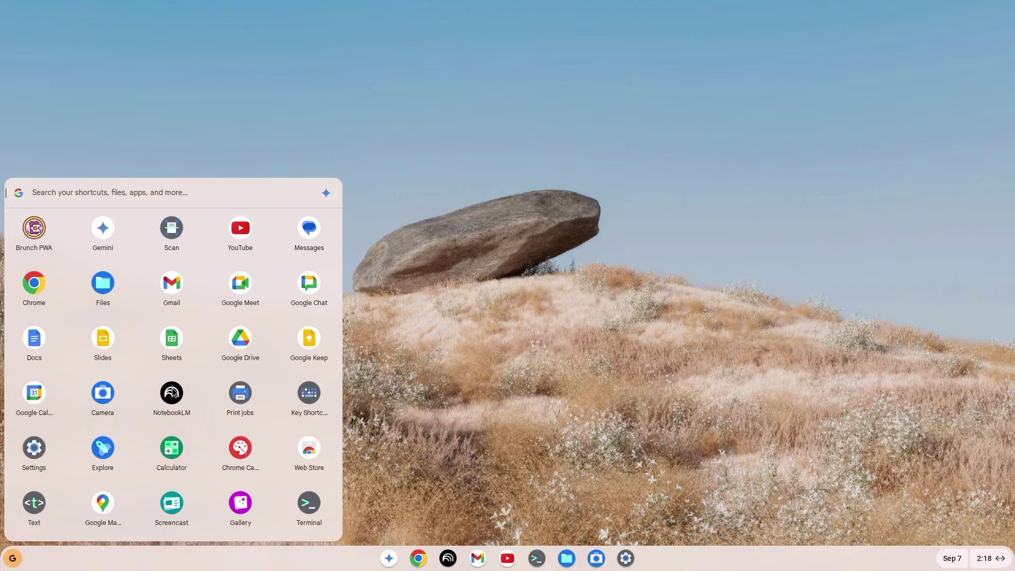
scroll(173, 391, up, 5)
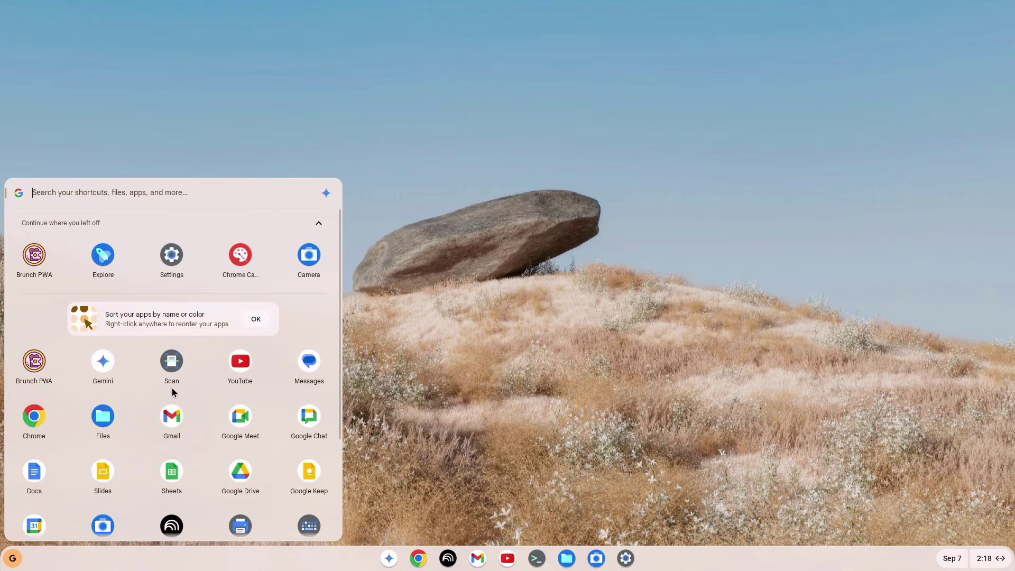
click(326, 191)
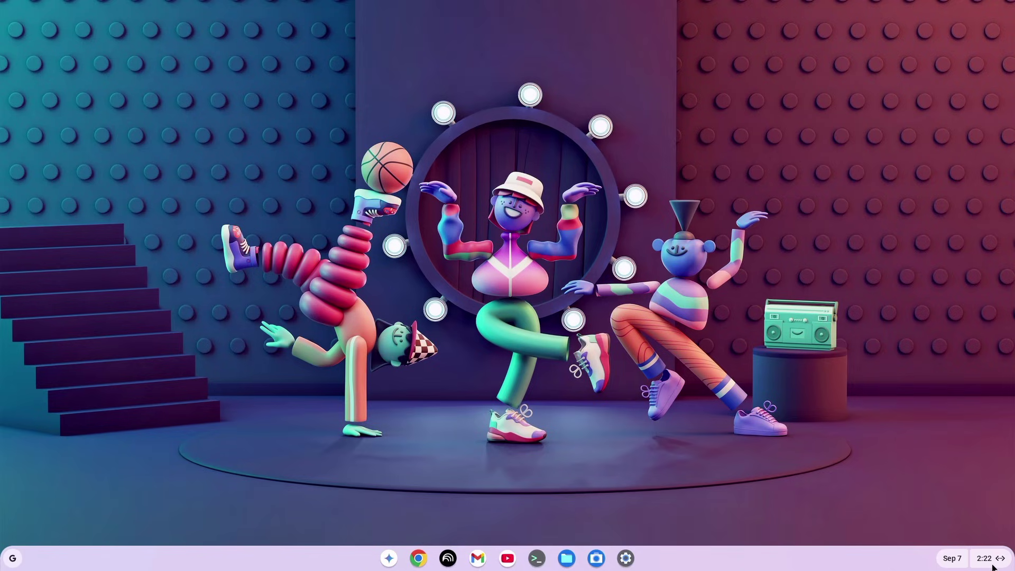
Shut down the computer from Quick Settings
click(992, 567)
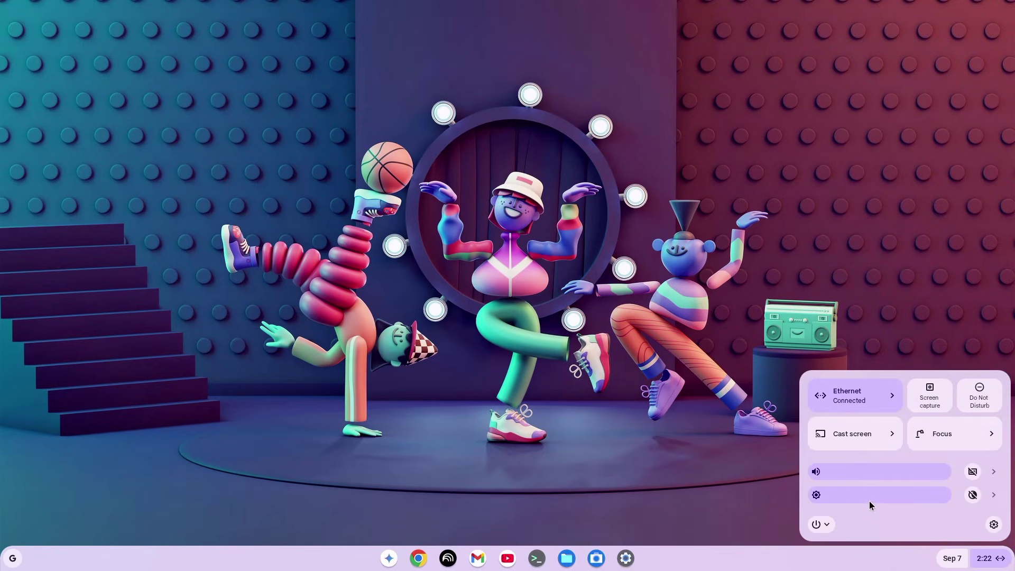
click(827, 525)
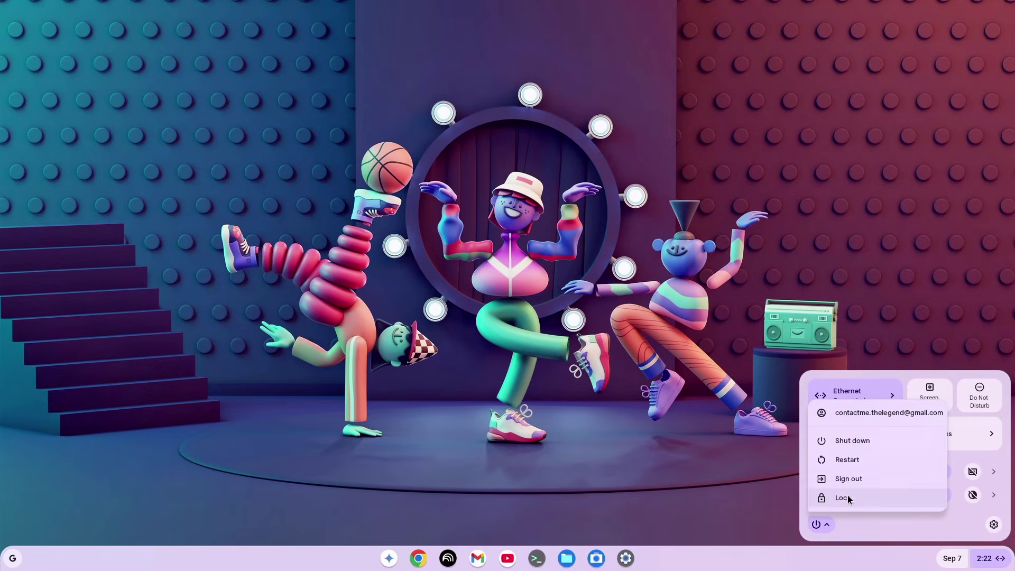
click(851, 440)
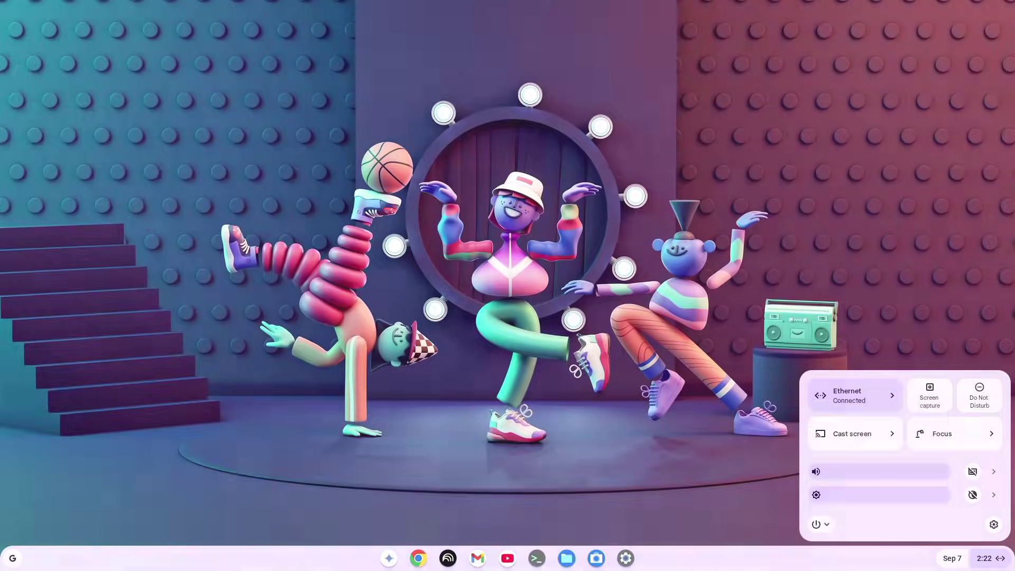